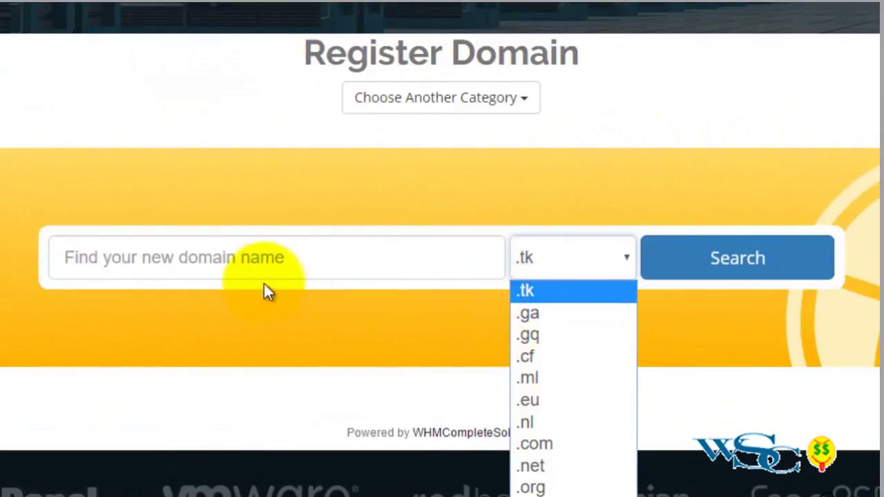
Check the availability of the domain name worldstoreisthebest with the .tk extension.
click(254, 266)
text(worldstoreisthebes)
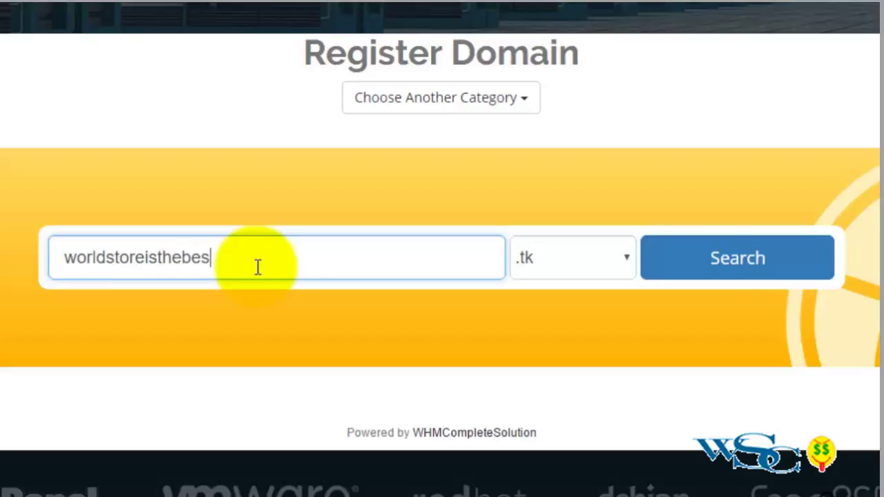
text(t)
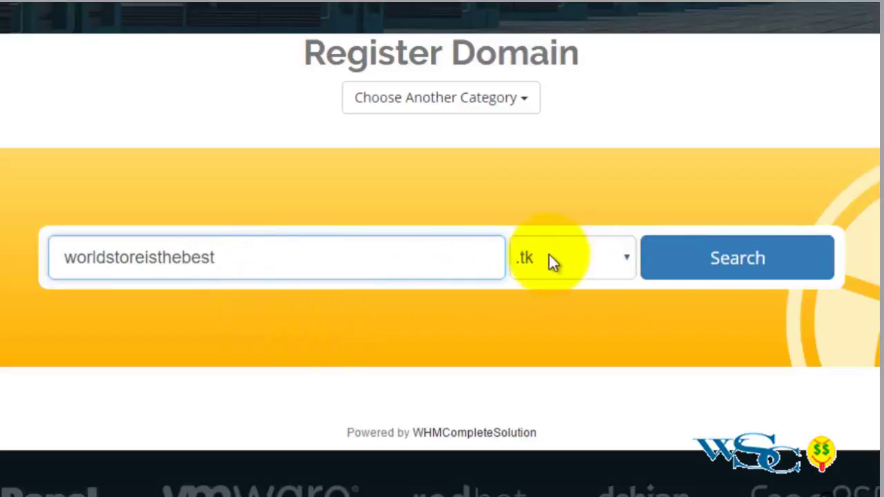
drag(227, 253, 44, 253)
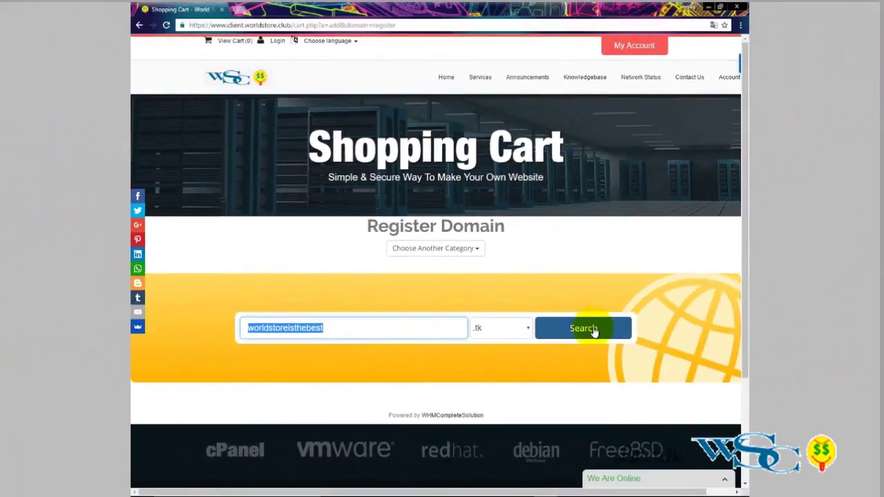
click(584, 330)
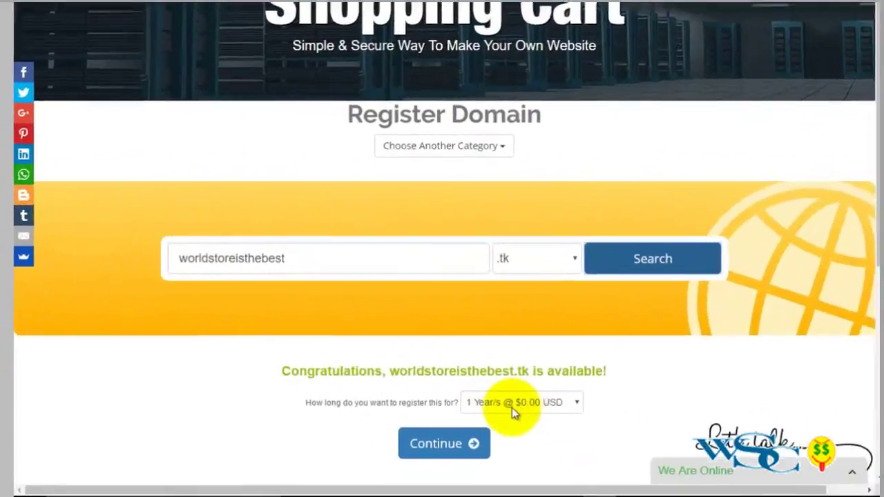
Keep the 1 Year/s @ $0.00 USD registration period for the available domain and proceed to its configuration.
scroll(709, 237, down, 3)
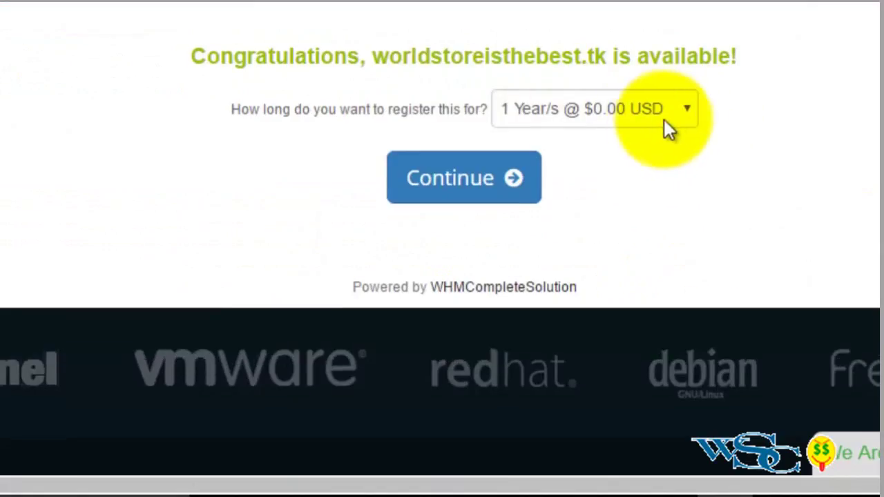
click(625, 113)
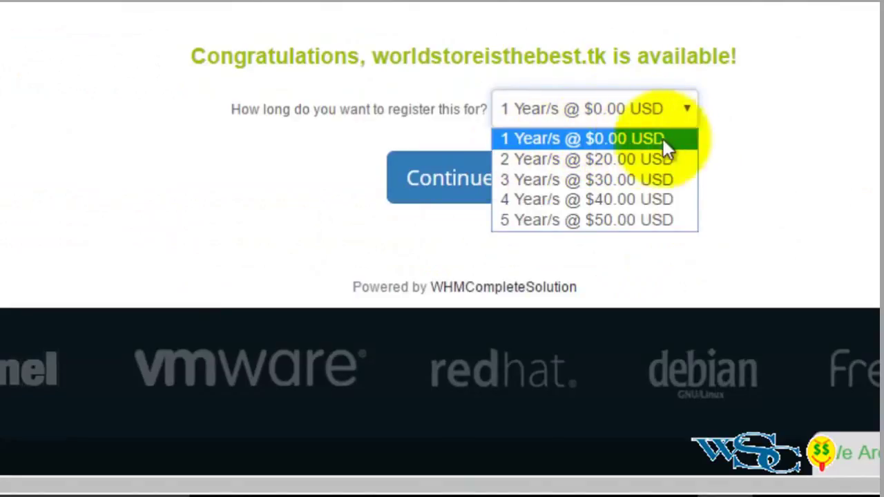
click(447, 188)
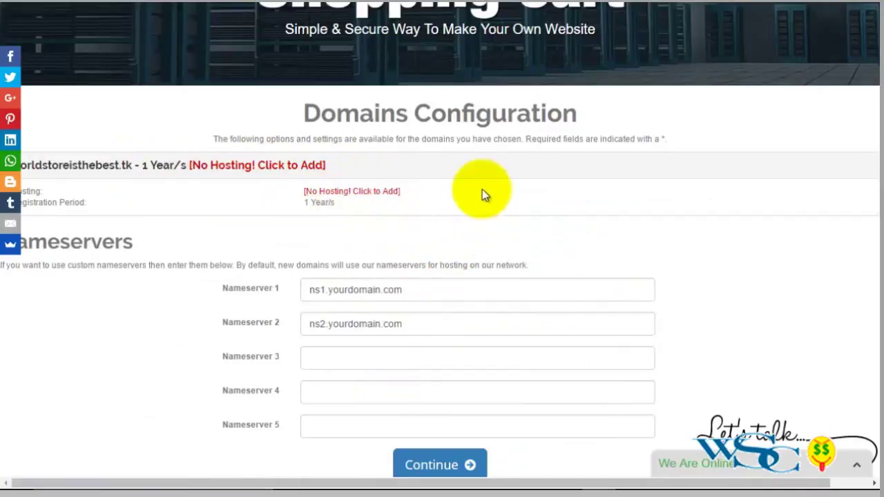
Read the custom nameservers note, keep the prefilled nameservers and proceed to the checkout review.
scroll(483, 193, down, 3)
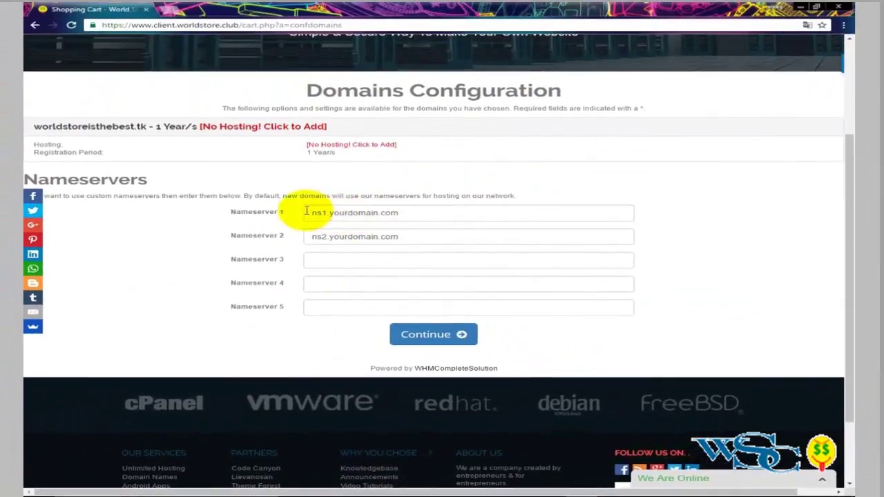
scroll(112, 196, down, 1)
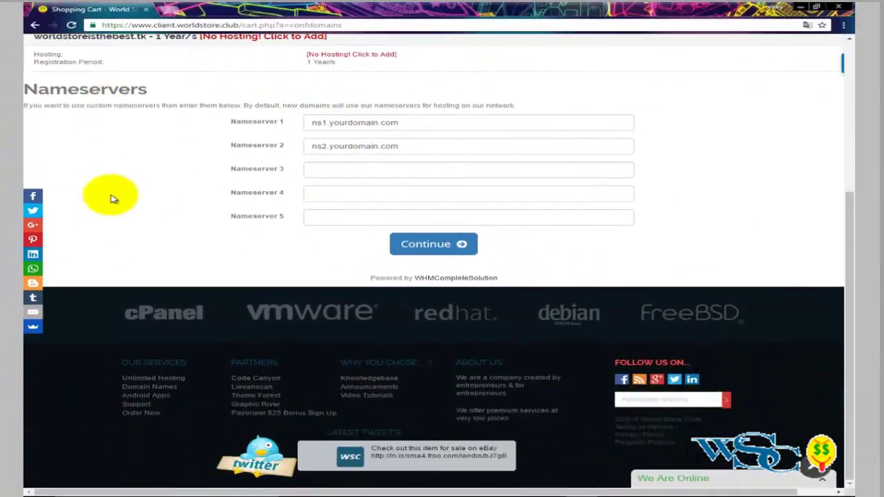
drag(26, 105, 526, 108)
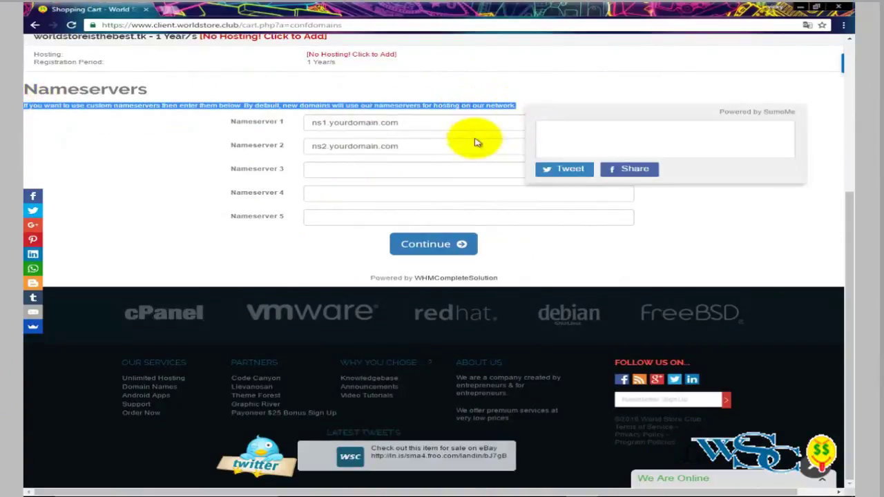
click(184, 166)
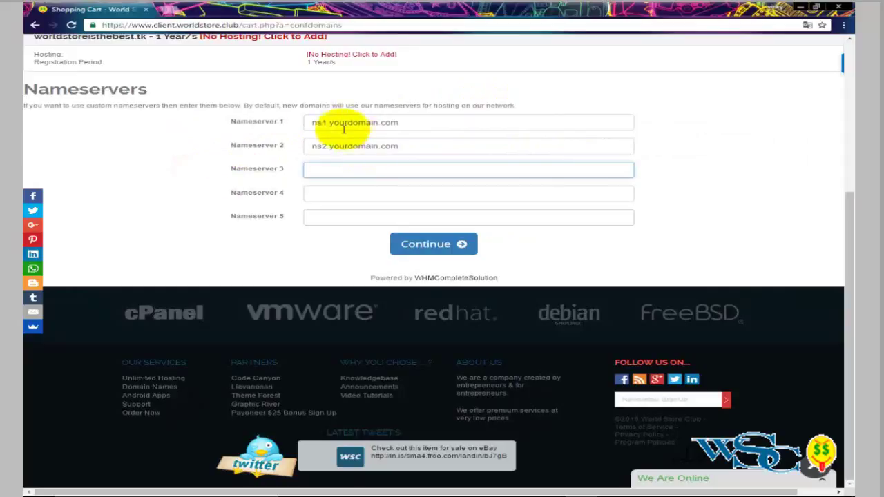
click(439, 241)
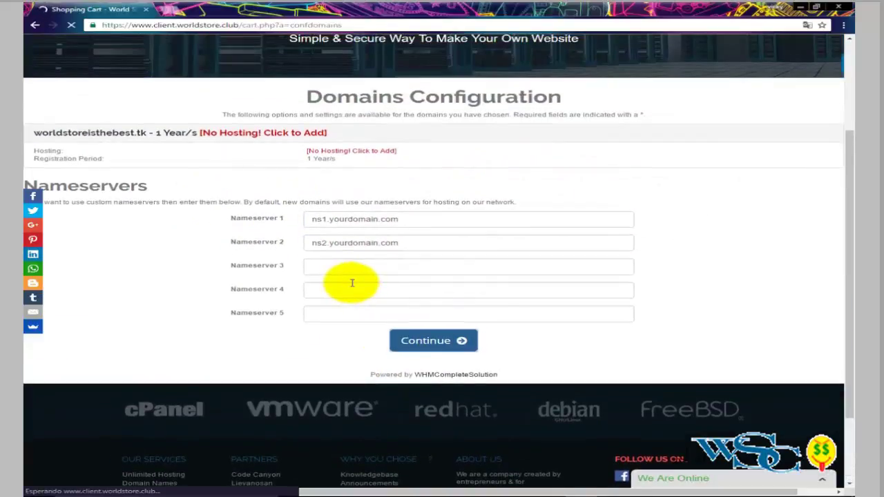
Examine the domain registration's price, subtotal, total due today and recurring total in the order summary.
scroll(341, 290, down, 2)
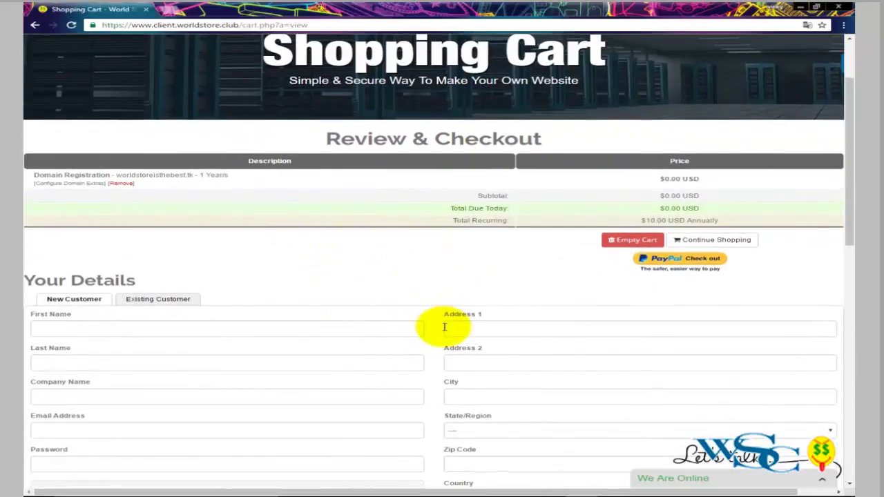
scroll(435, 328, down, 2)
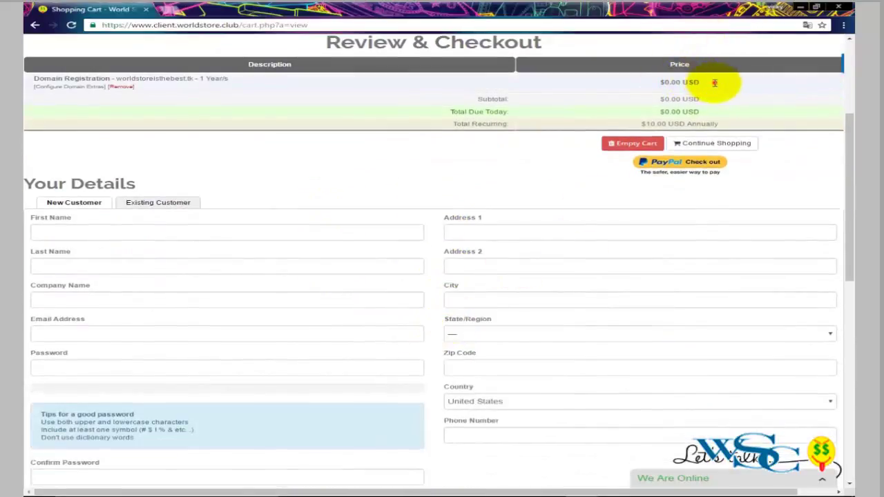
drag(714, 83, 649, 87)
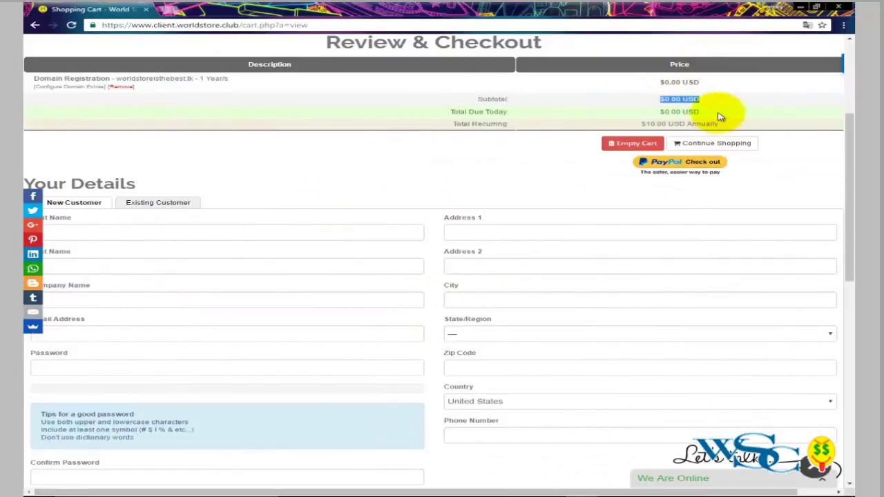
drag(716, 112, 641, 116)
drag(732, 116, 625, 123)
click(476, 172)
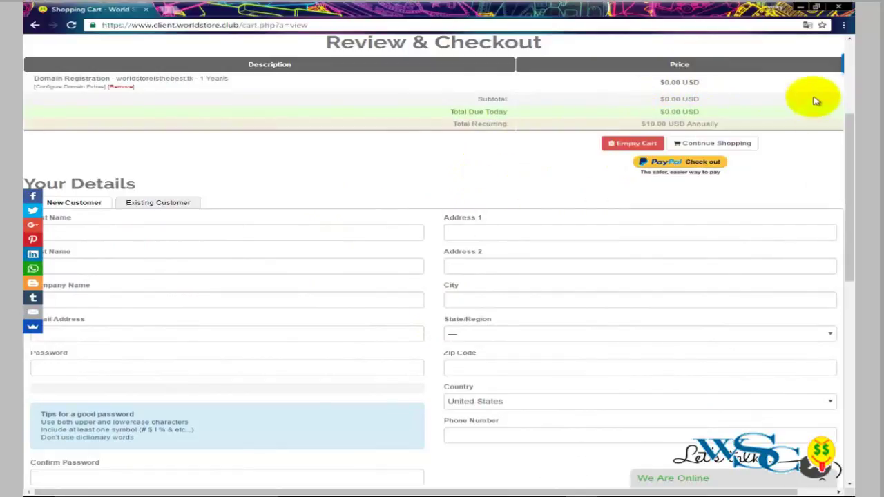
Enter the new customer's first and last name, and set the company name to world store script.
scroll(159, 163, down, 2)
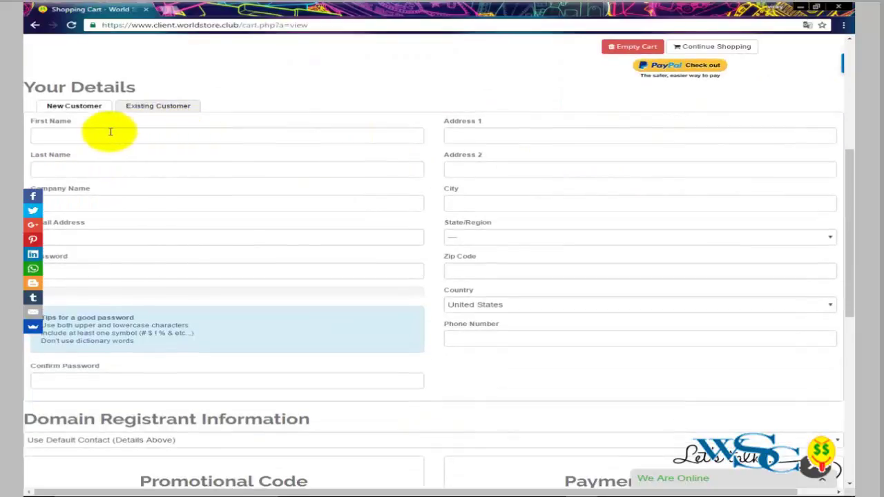
click(137, 131)
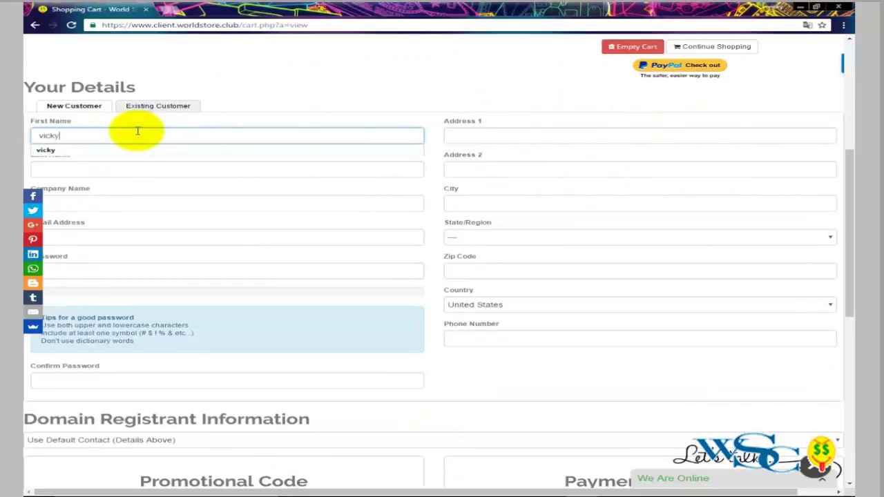
click(122, 147)
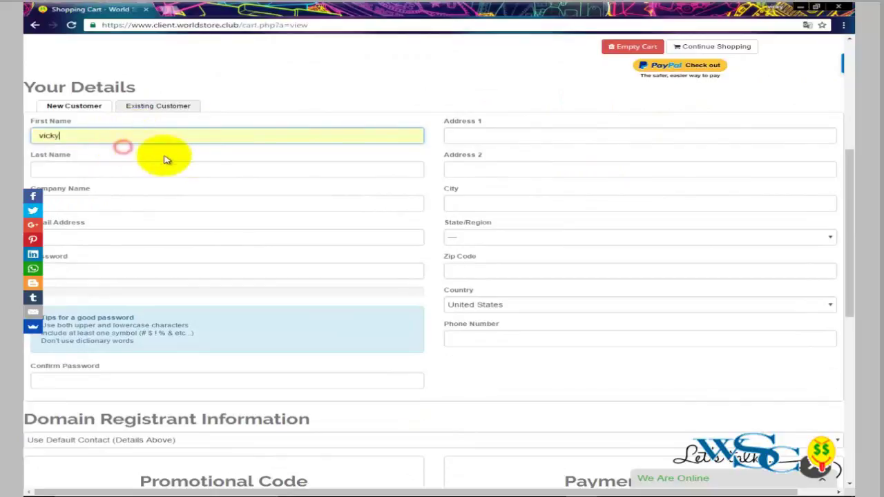
click(169, 172)
text(miel)
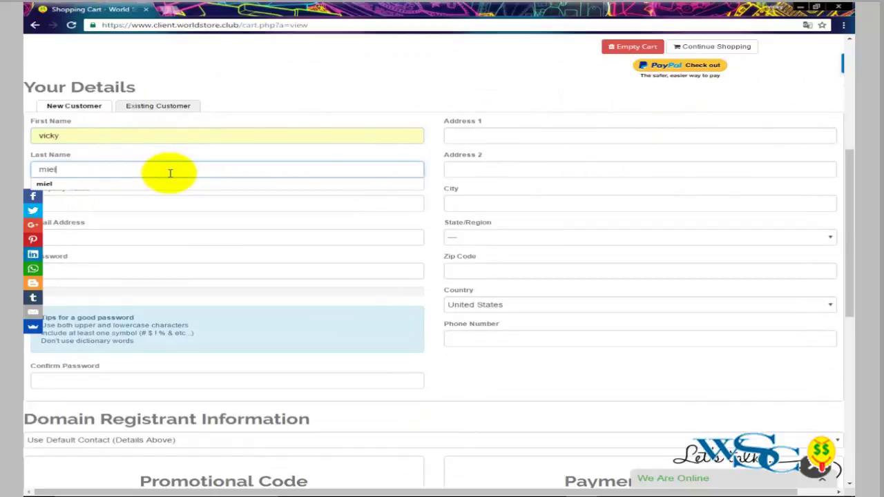
key(Down)
key(Return)
key(Tab)
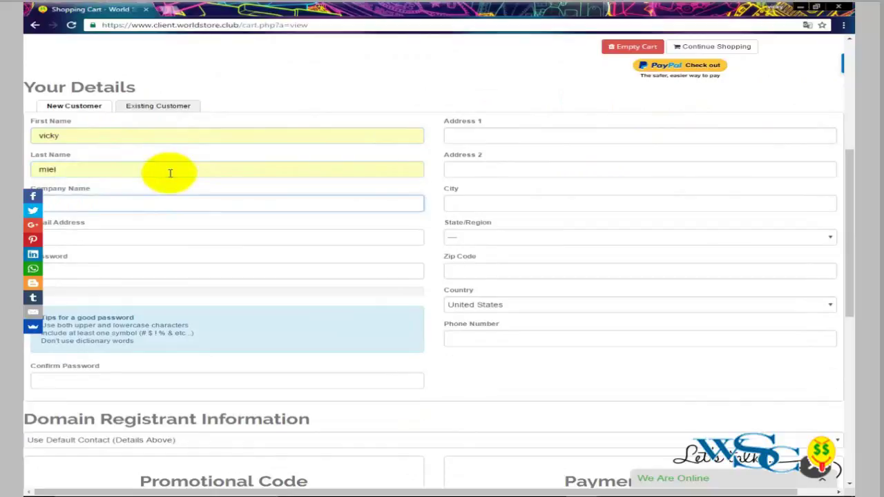
Fill in the new customer's email address and enter the account password.
scroll(169, 172, down, 2)
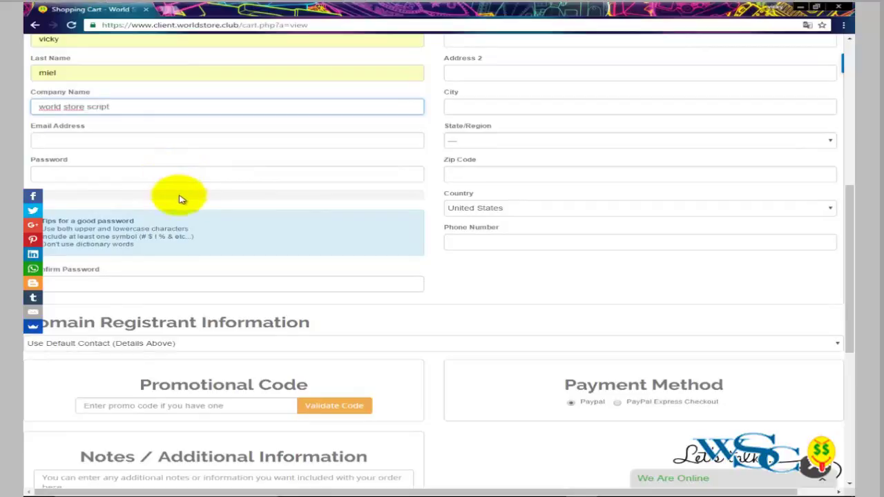
click(130, 140)
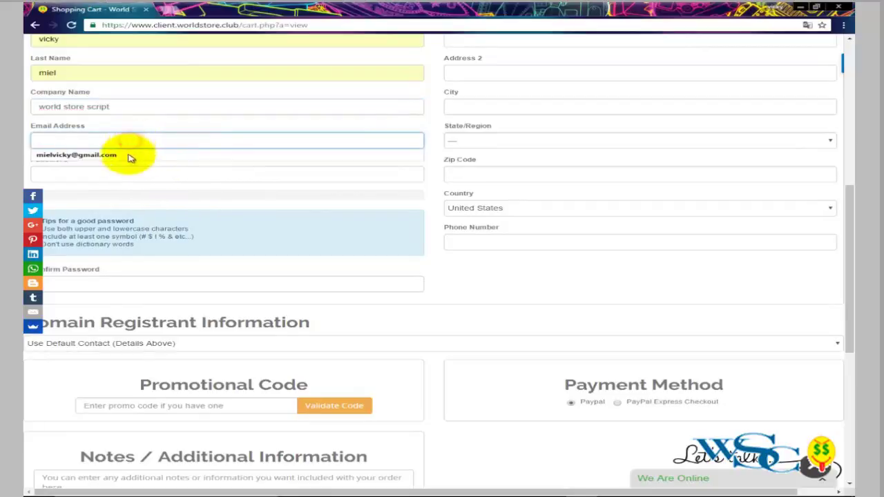
click(126, 155)
click(105, 174)
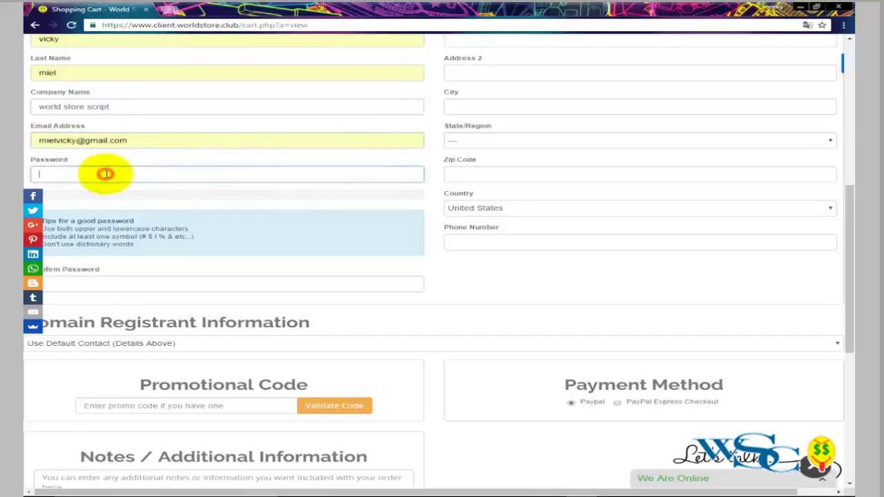
text(mi)
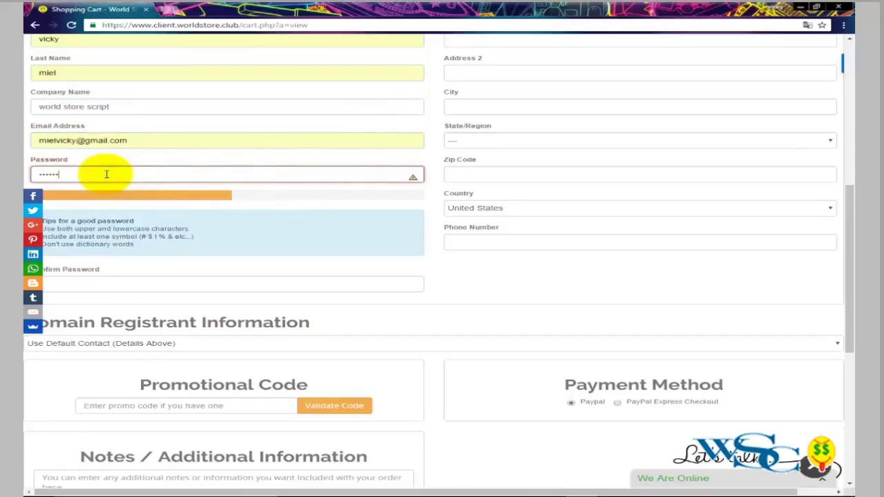
Fill in the new customer's street address, city, state and zip code.
scroll(126, 169, down, 2)
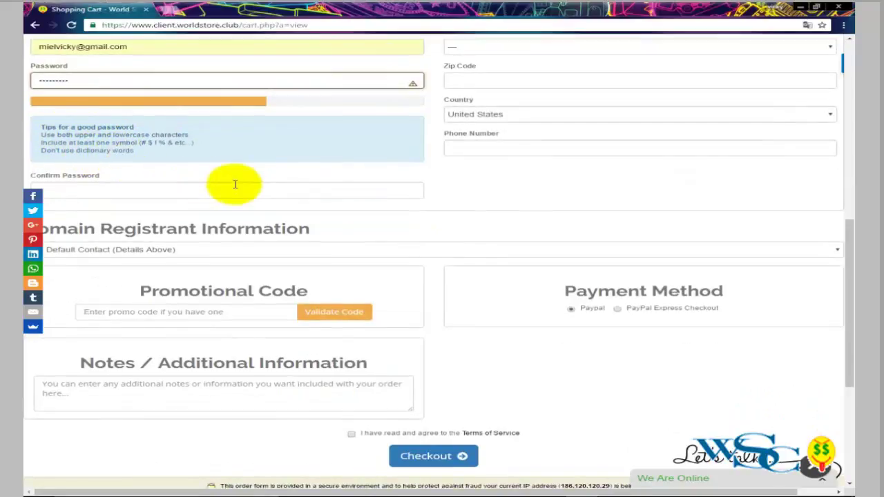
scroll(235, 185, up, 4)
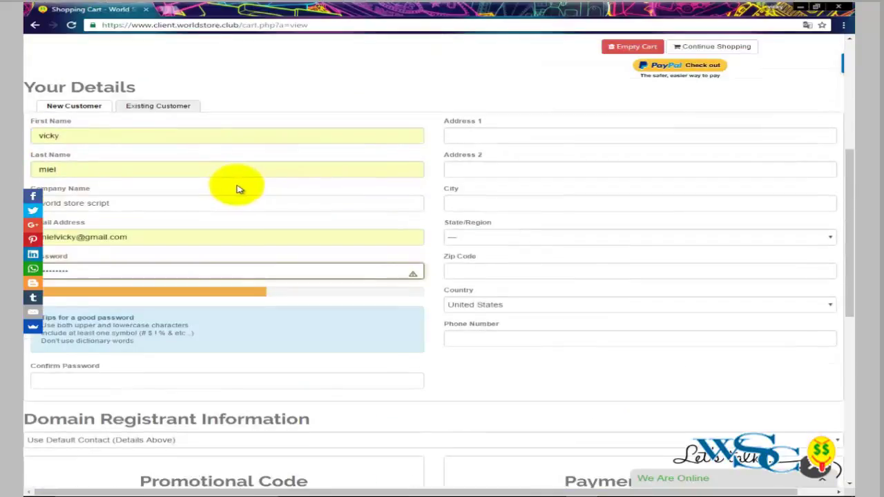
click(487, 138)
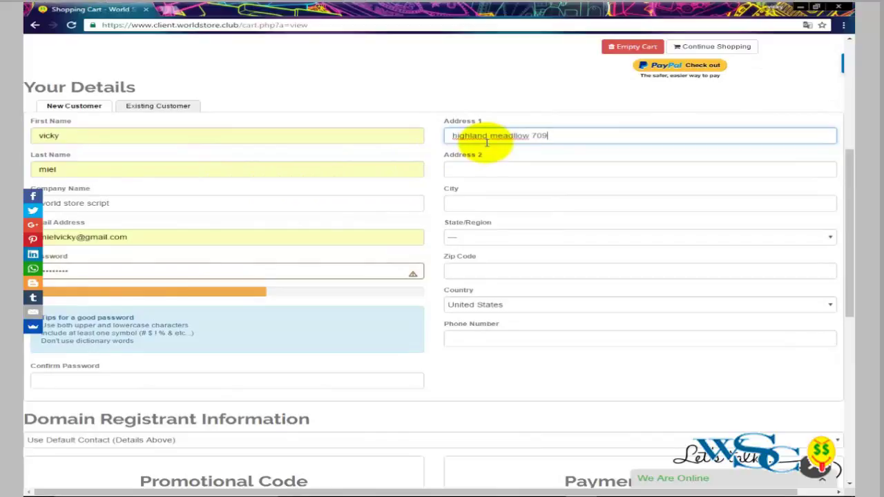
click(483, 201)
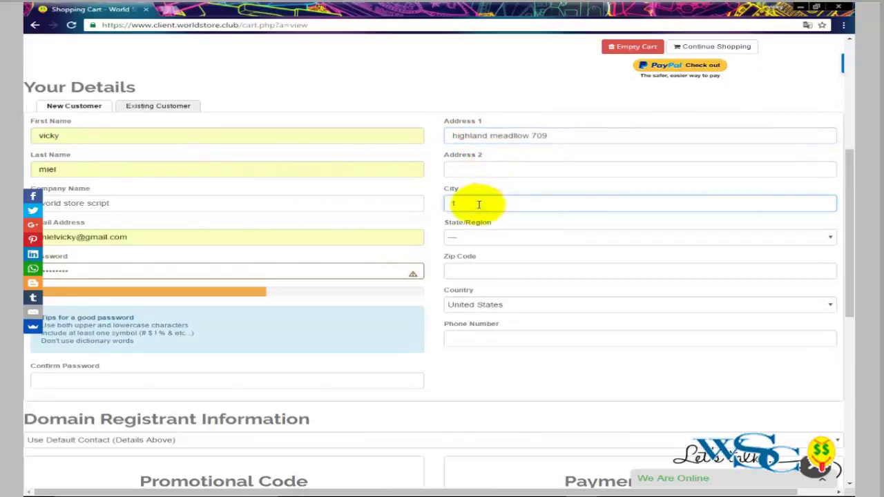
click(476, 237)
scroll(501, 310, down, 10)
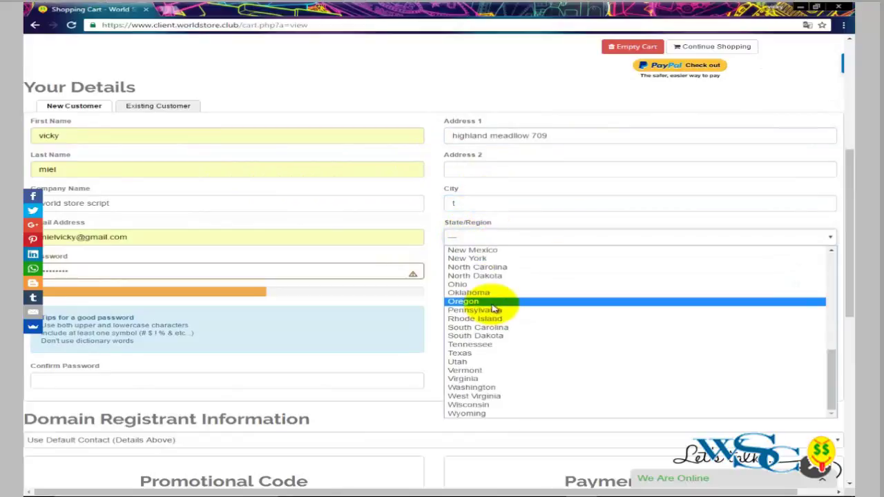
click(493, 353)
click(482, 201)
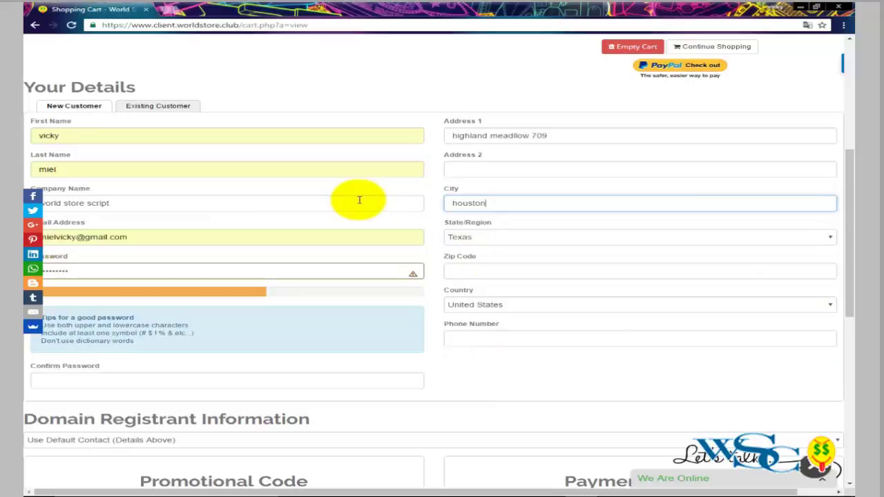
click(486, 271)
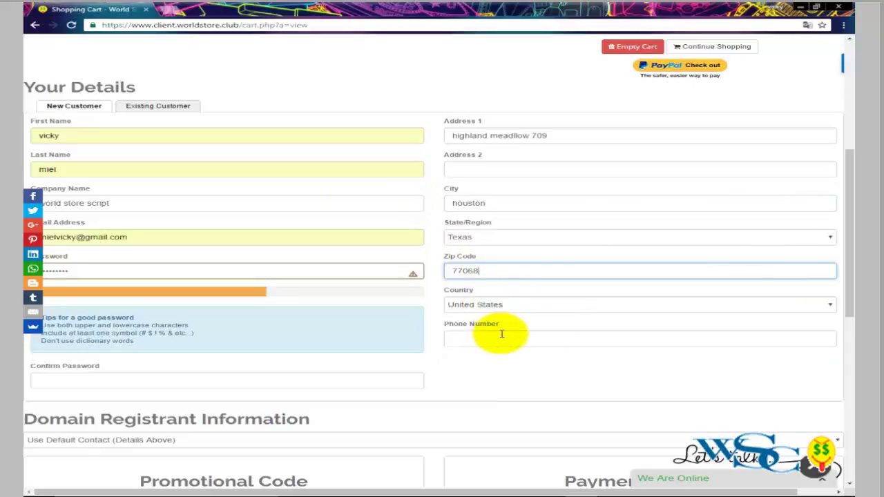
Enter the account password again in the Confirm Password field.
scroll(168, 296, down, 3)
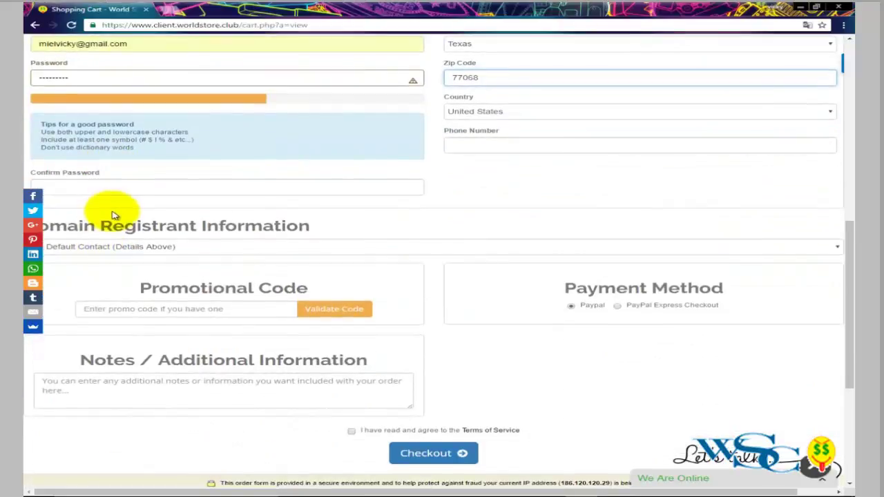
click(77, 184)
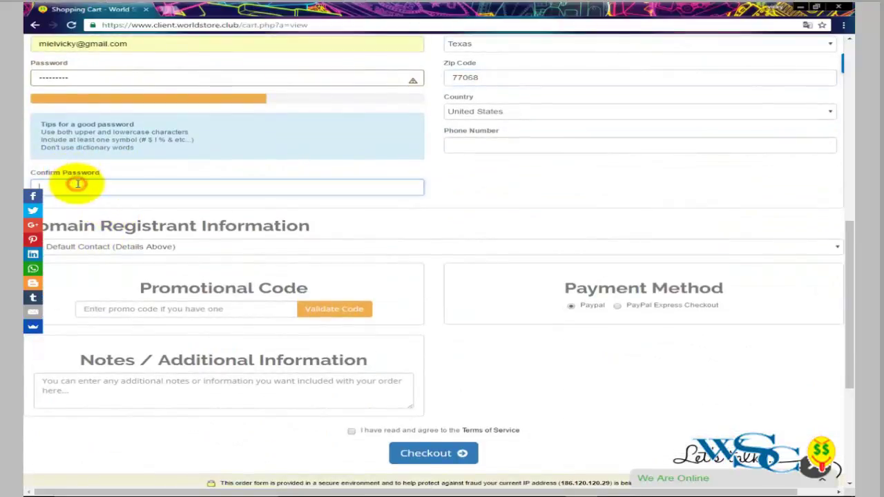
text(****)
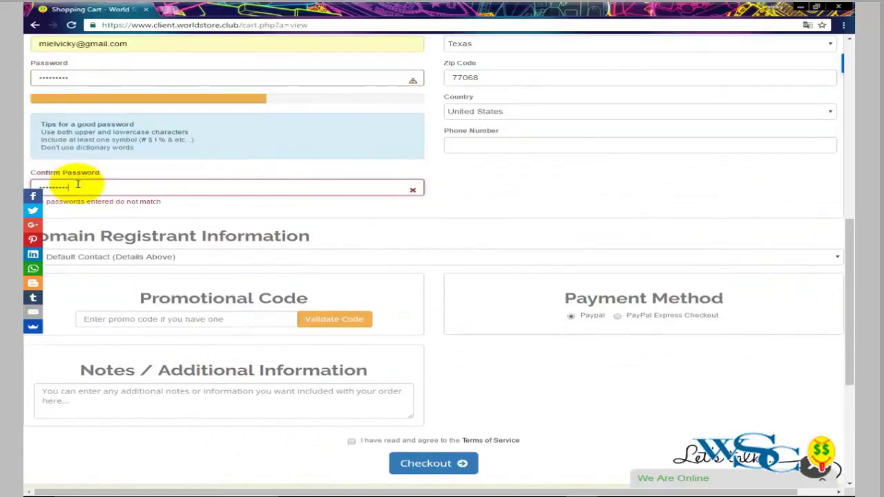
Finish entering the account password in the confirmation field, and check out the order with the Terms of Service accepted.
text(*)
scroll(148, 181, down, 3)
scroll(199, 150, up, 1)
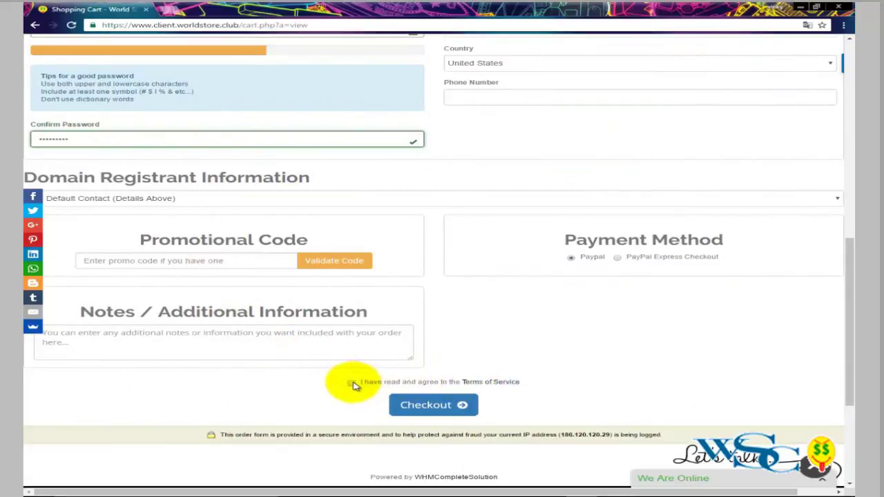
click(351, 383)
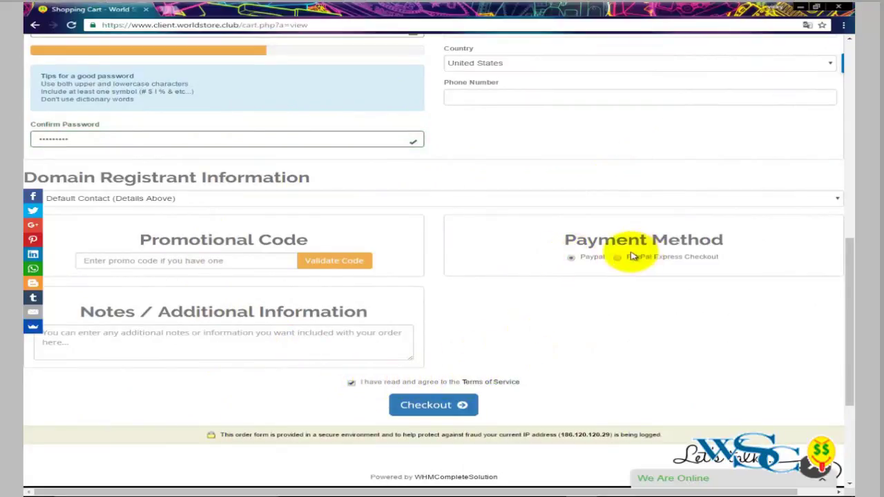
click(445, 406)
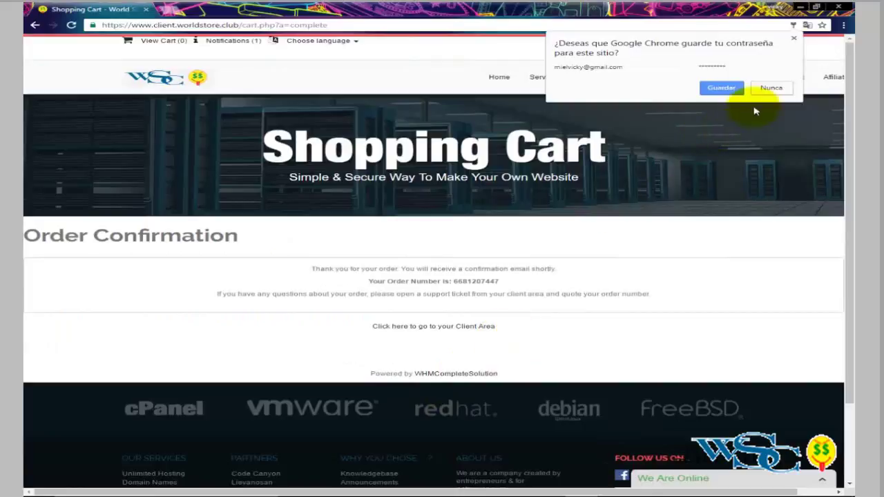
Save the new account's login in the browser and review the order confirmation message.
click(705, 88)
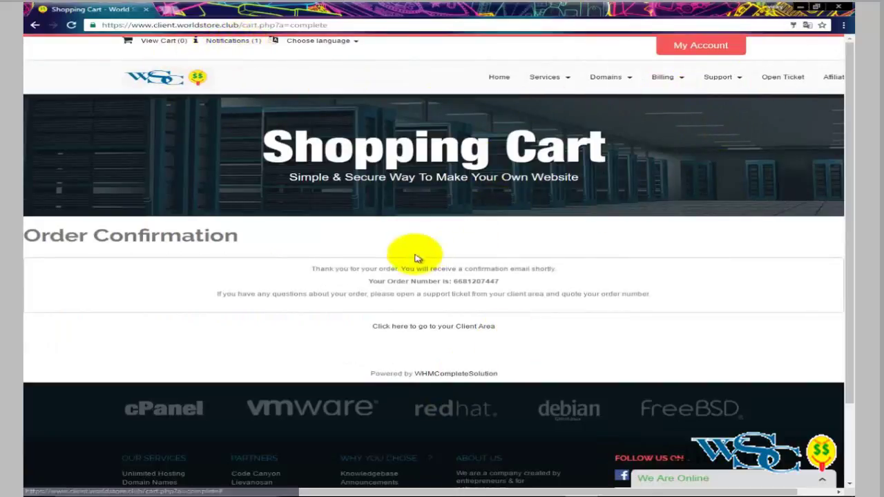
drag(666, 293, 276, 268)
click(369, 317)
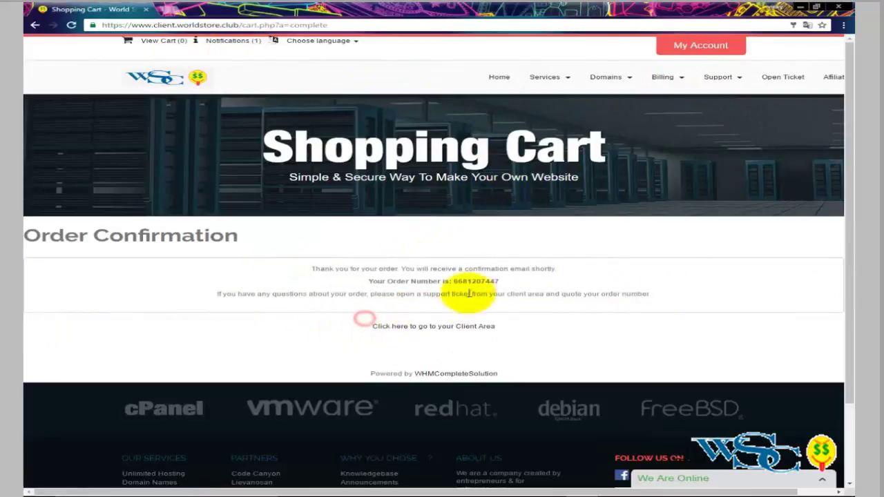
Open the payment page from the unpaid invoice notification and check its subtotal and total due.
click(242, 46)
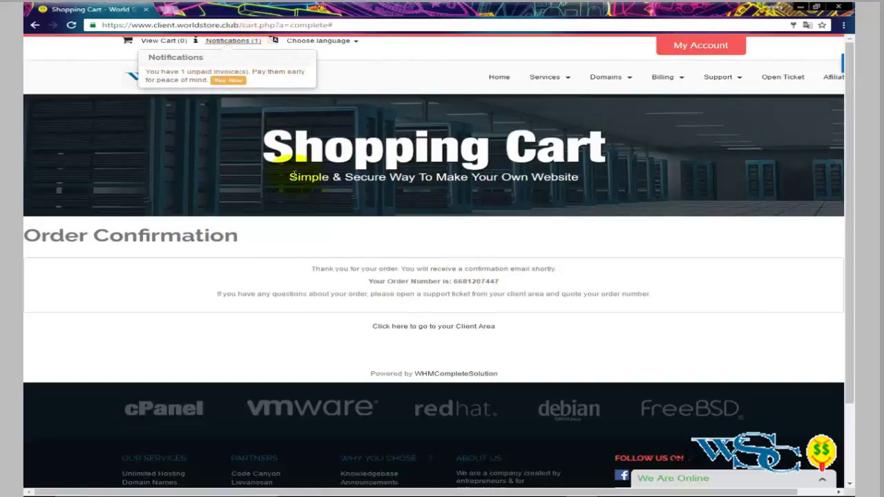
click(223, 82)
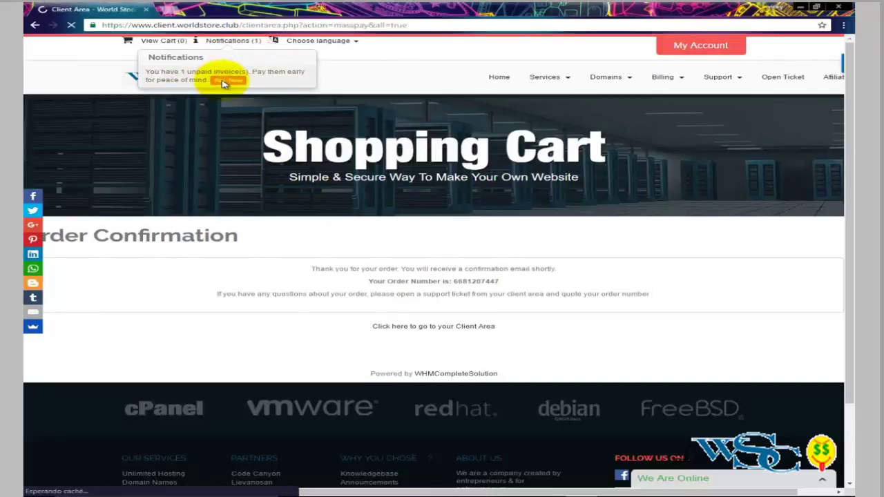
scroll(409, 290, down, 1)
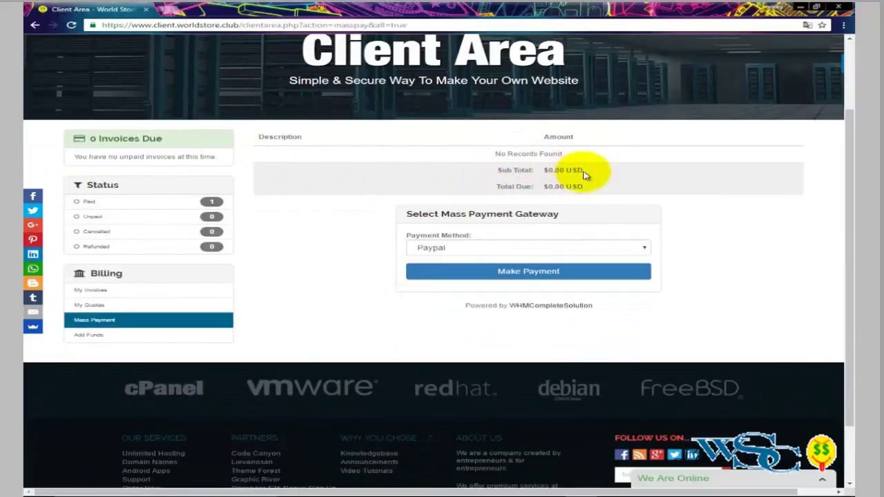
drag(588, 174, 529, 170)
click(442, 184)
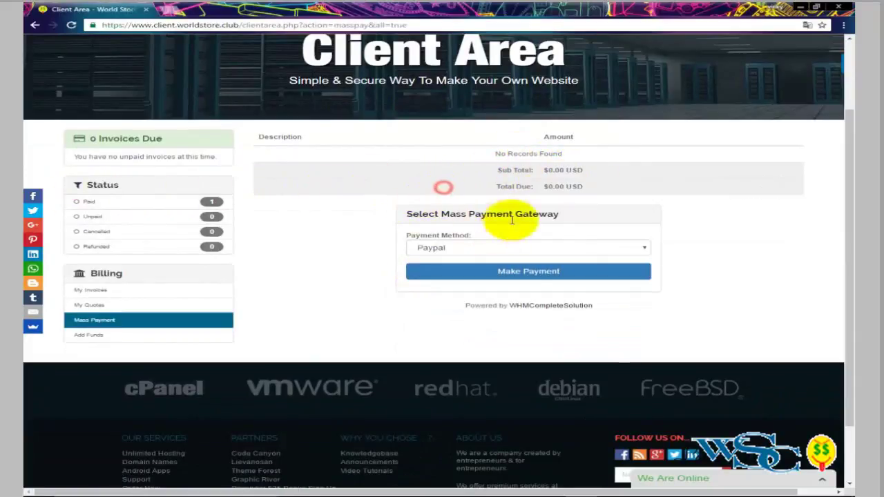
drag(584, 187, 543, 187)
click(386, 207)
scroll(377, 228, up, 3)
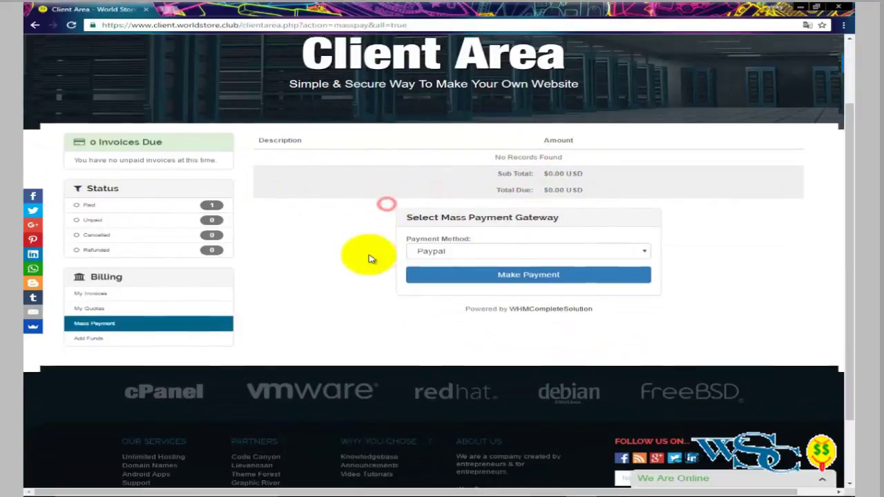
Go to the list of registered domains and open the management details of worldstoreisthebest.tk.
click(612, 82)
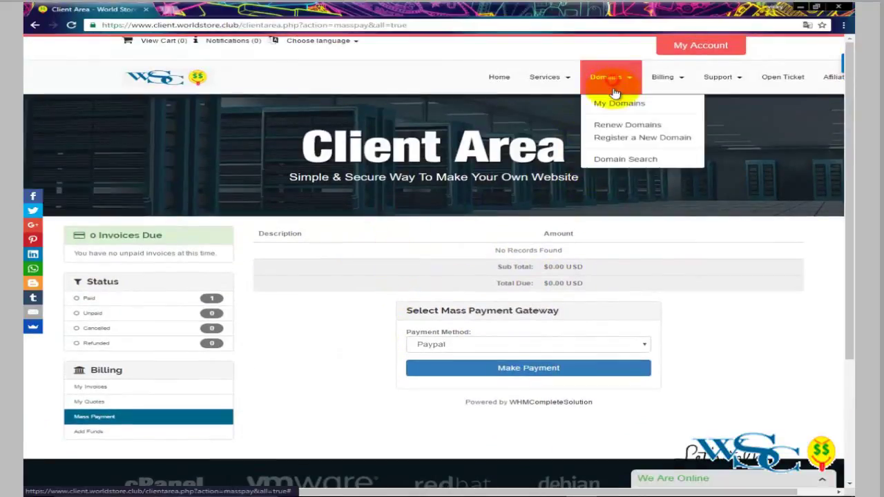
click(617, 105)
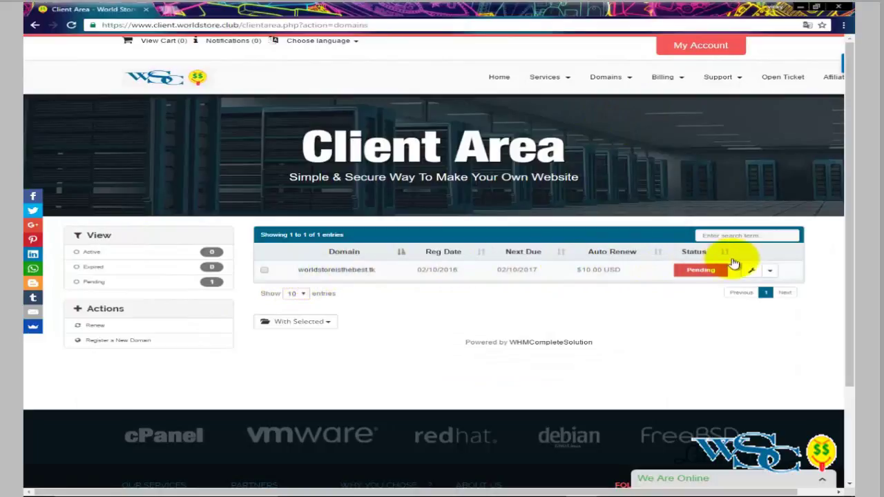
click(758, 271)
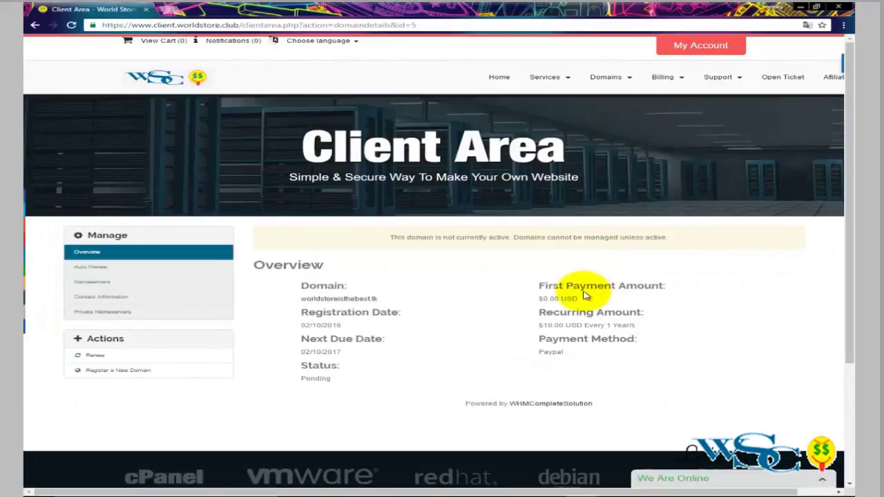
Examine the domain's first payment amount, recurring amount, dates and the notice about its activation.
scroll(584, 296, down, 1)
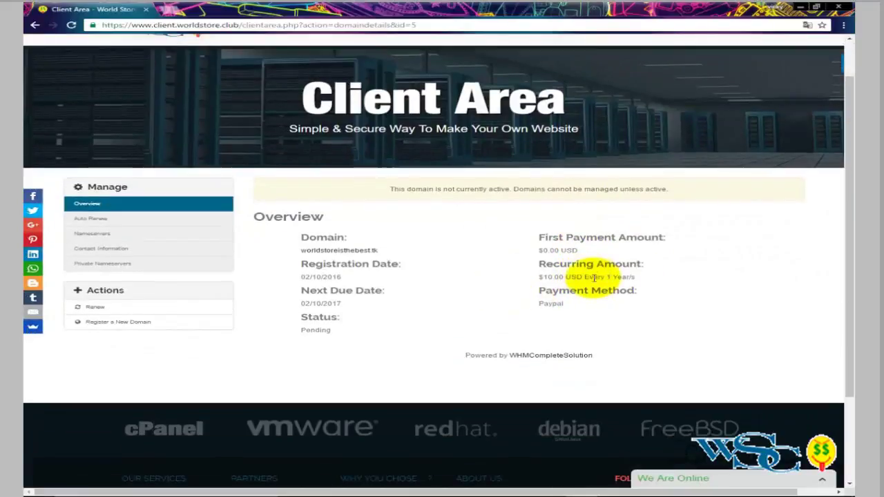
drag(588, 250, 522, 246)
click(649, 276)
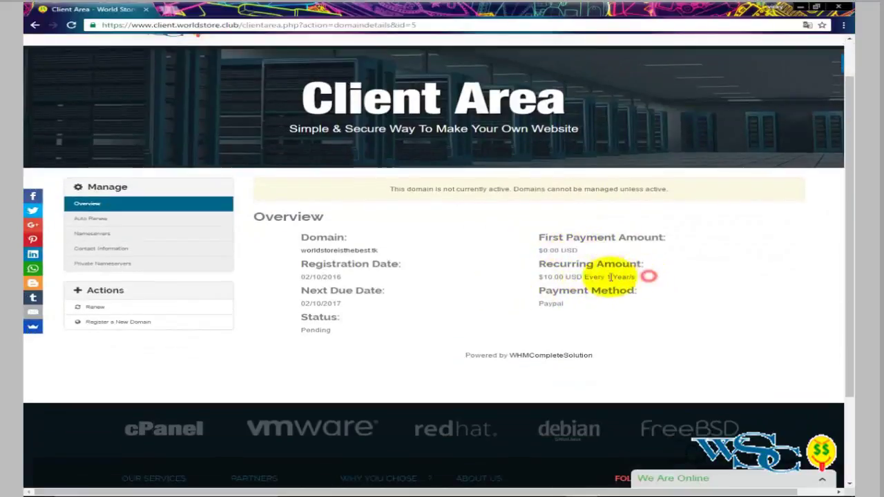
drag(610, 276, 536, 269)
click(606, 306)
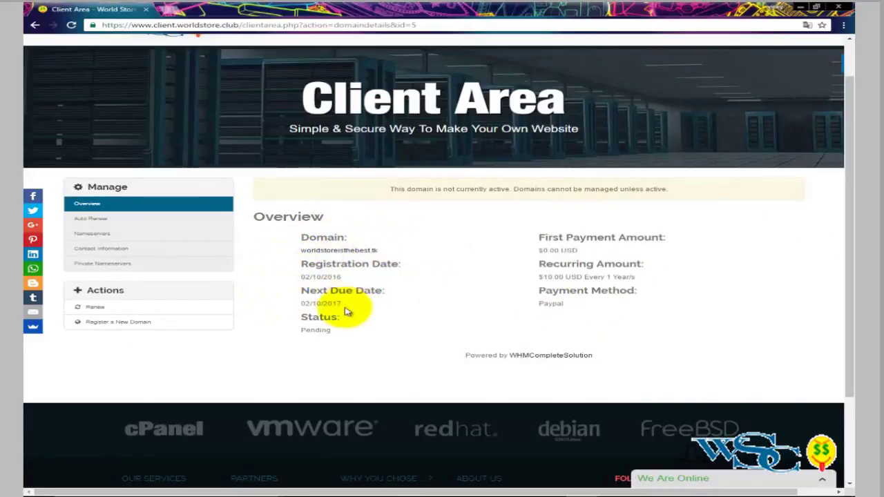
scroll(454, 355, up, 2)
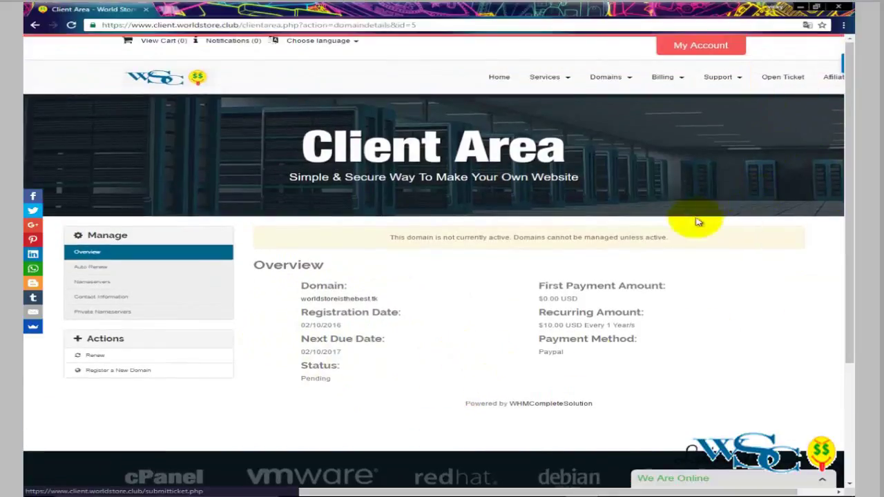
drag(672, 237, 380, 240)
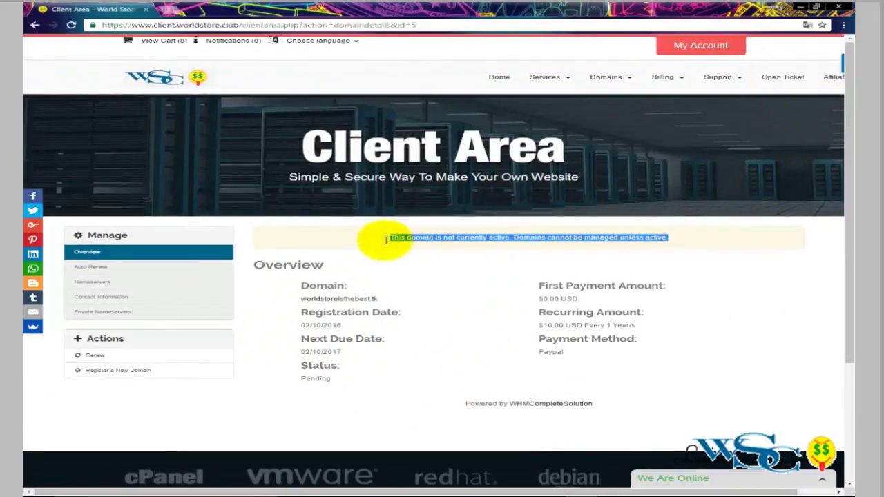
Open a new support ticket for the Sales department with the subject "please active my domain name".
click(756, 261)
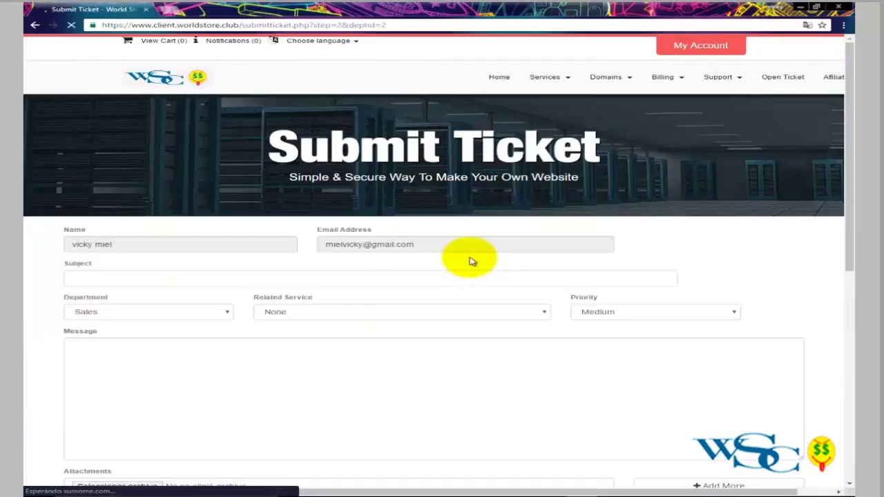
click(125, 278)
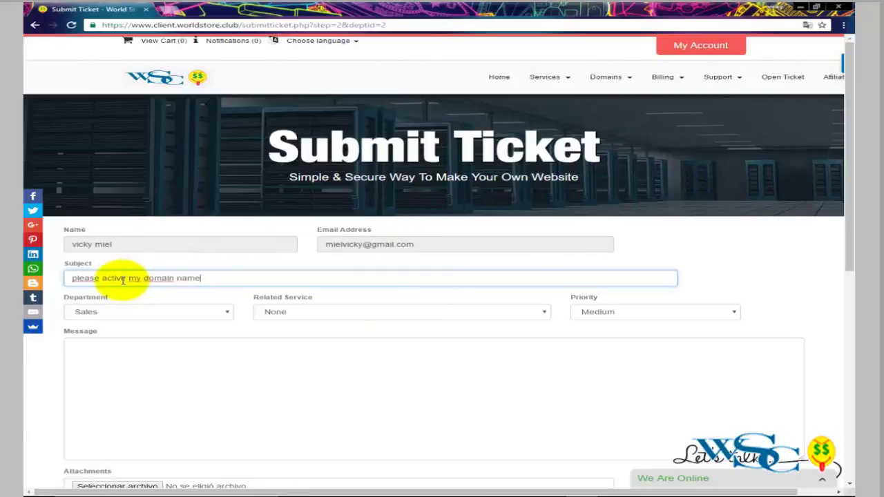
Set the ticket's related service to the domain worldstoreisthebest.tk and its priority to High.
scroll(131, 245, down, 2)
scroll(132, 245, down, 1)
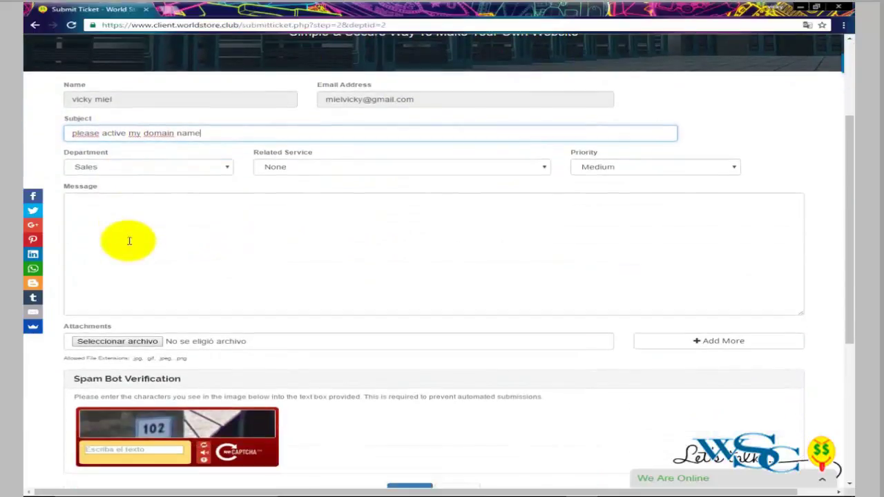
click(198, 168)
click(203, 169)
click(290, 168)
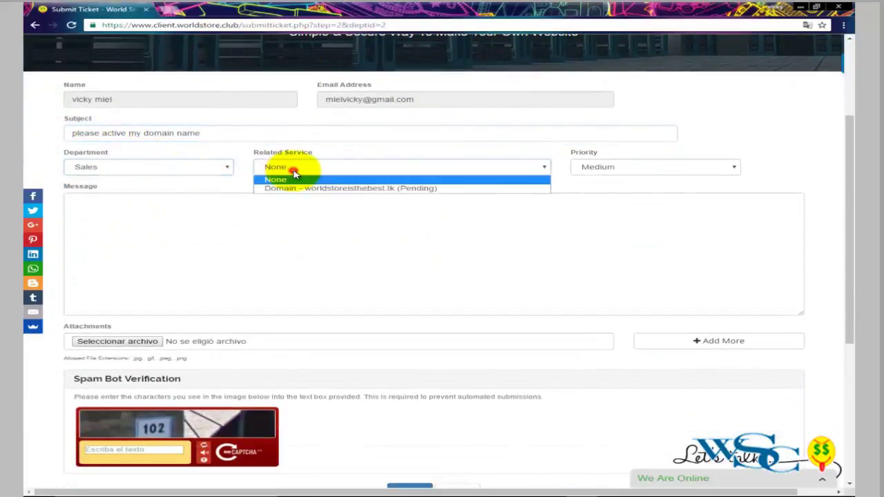
click(327, 190)
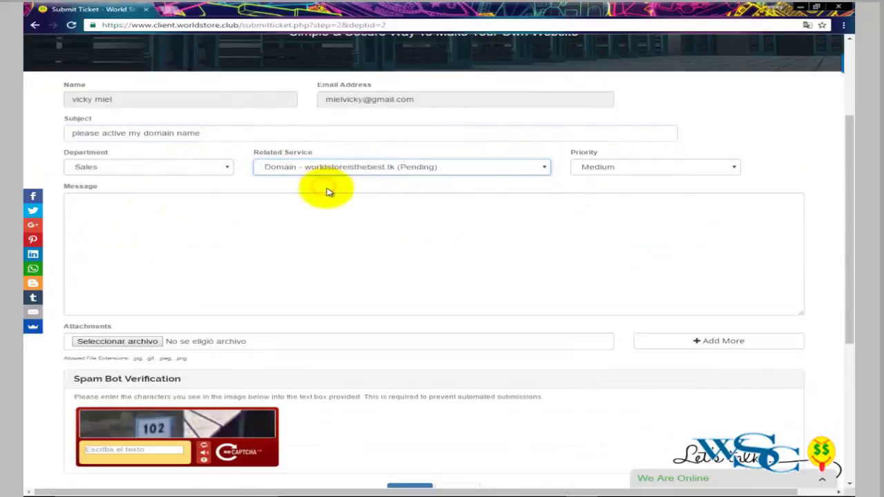
click(694, 169)
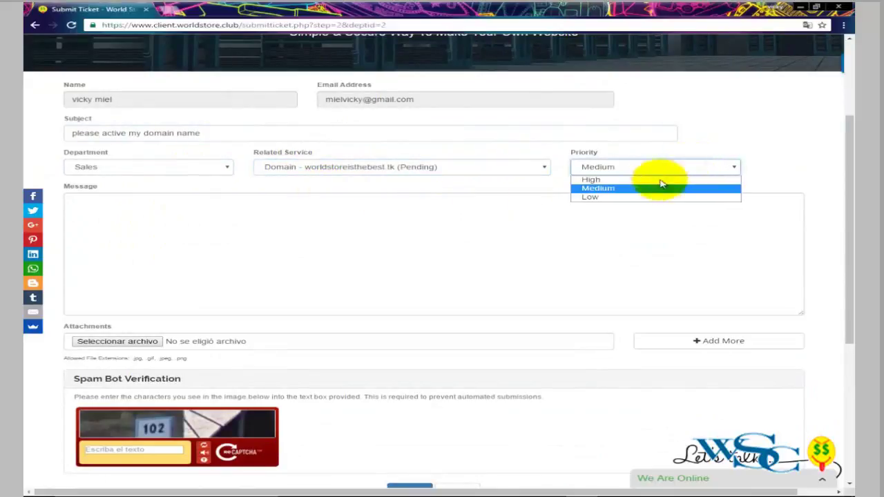
click(611, 183)
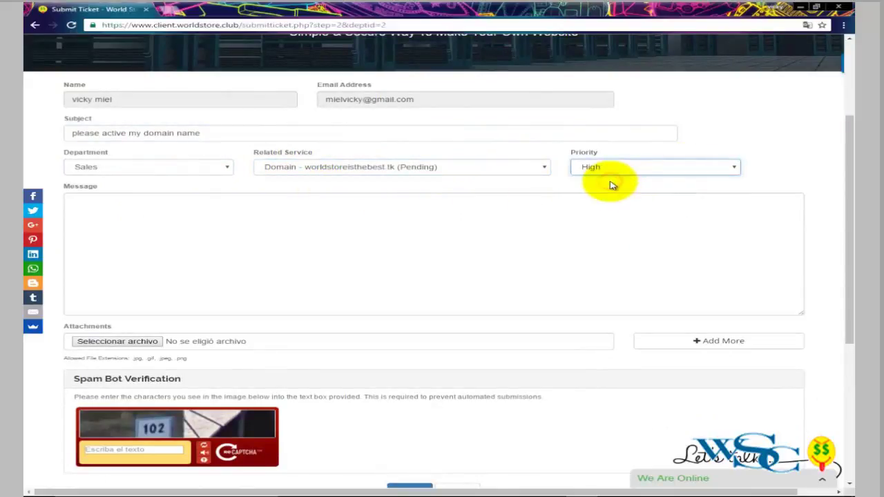
Write the ticket message "hi i want to know how long take to activate my domain".
click(133, 203)
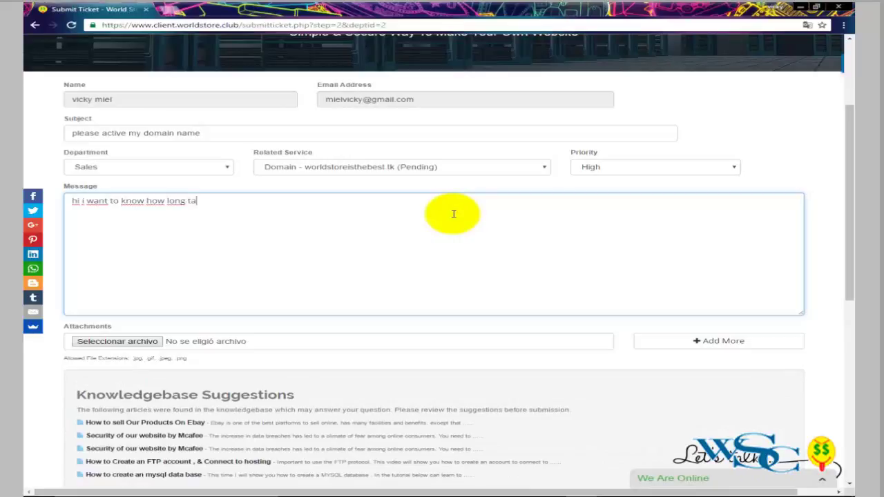
text(o act)
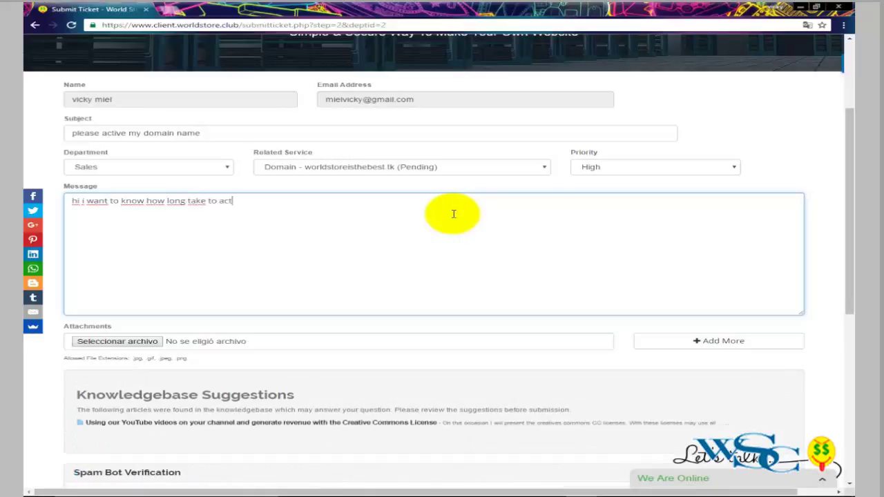
text(ivate my do)
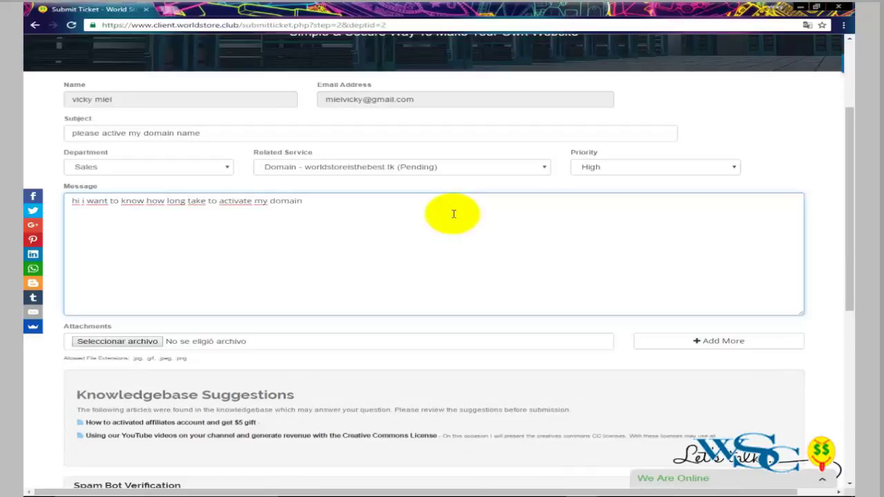
text(main)
Fill in the spam bot verification with the characters from the image and submit the ticket.
scroll(181, 278, down, 2)
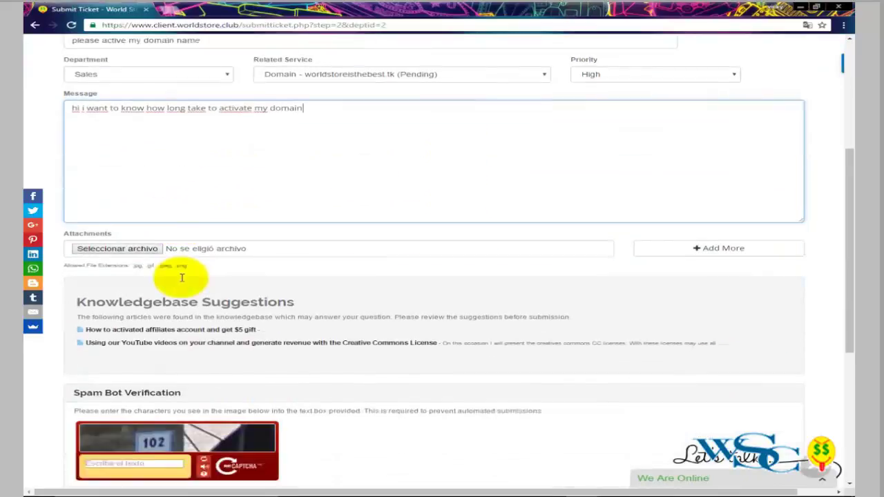
scroll(182, 277, down, 3)
click(150, 314)
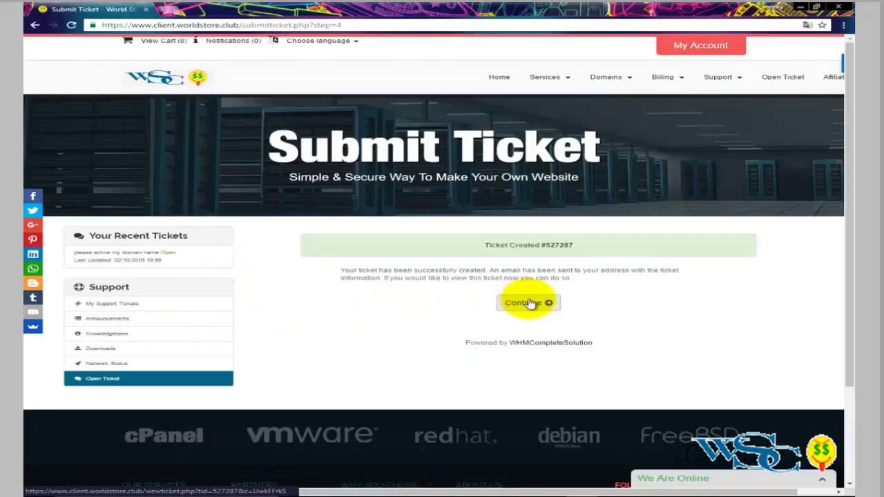
Read the ticket creation message and open the newly created ticket for viewing.
drag(576, 279, 340, 270)
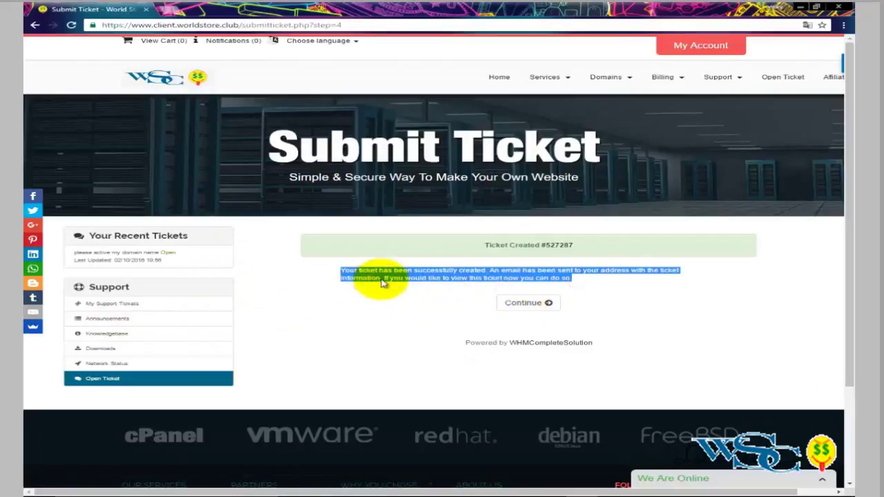
click(522, 363)
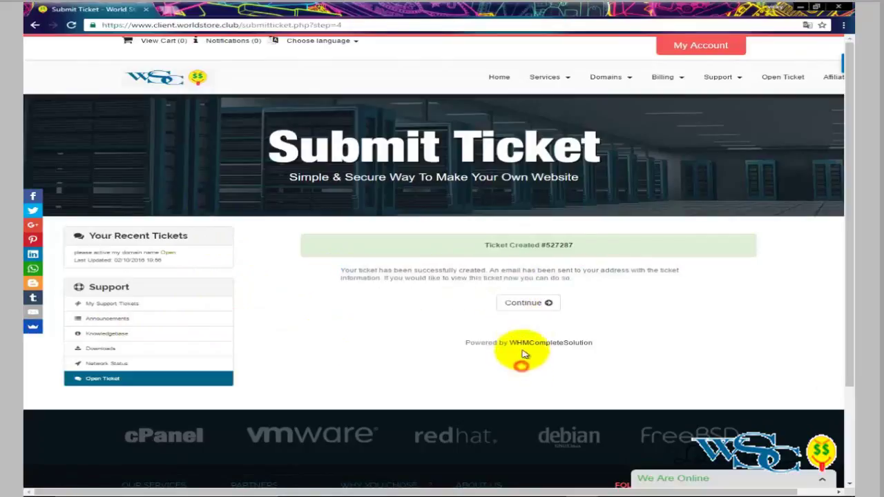
click(528, 307)
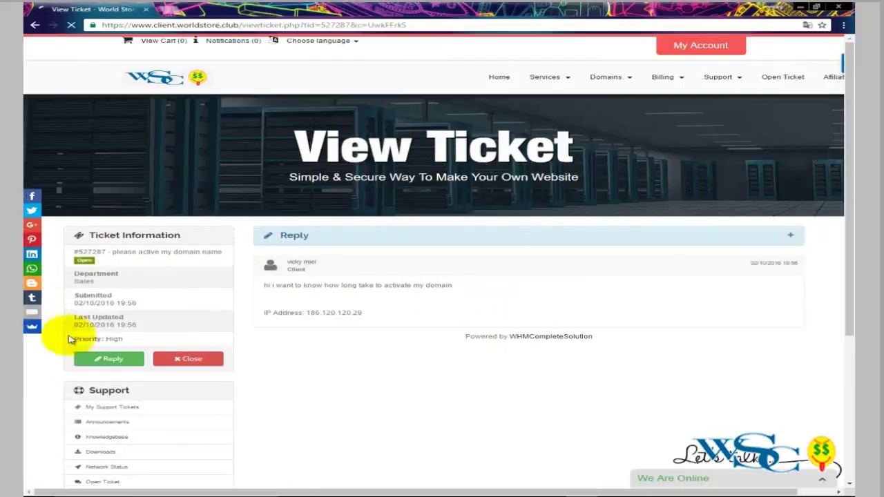
Open the support announcements from the ticket page.
scroll(72, 339, down, 3)
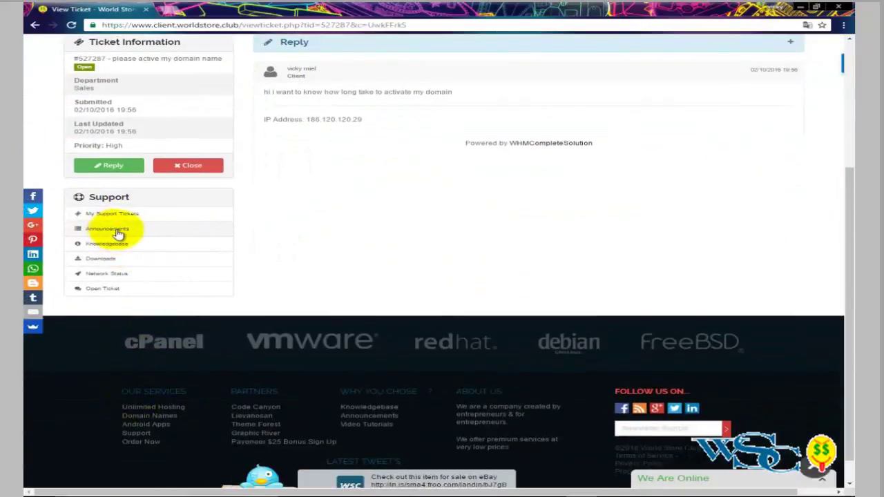
click(102, 232)
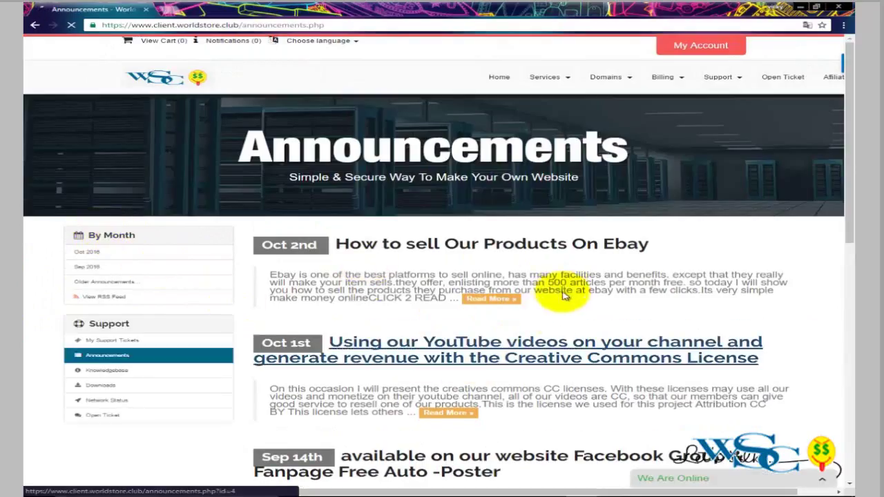
Skim the support announcements, and open the Affiliates page to read its offer on getting paid for referring customers.
scroll(292, 332, down, 2)
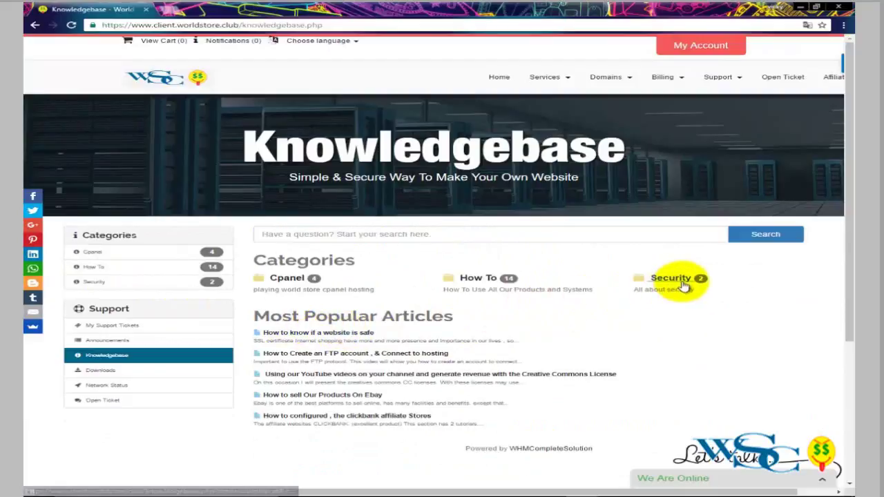
click(828, 80)
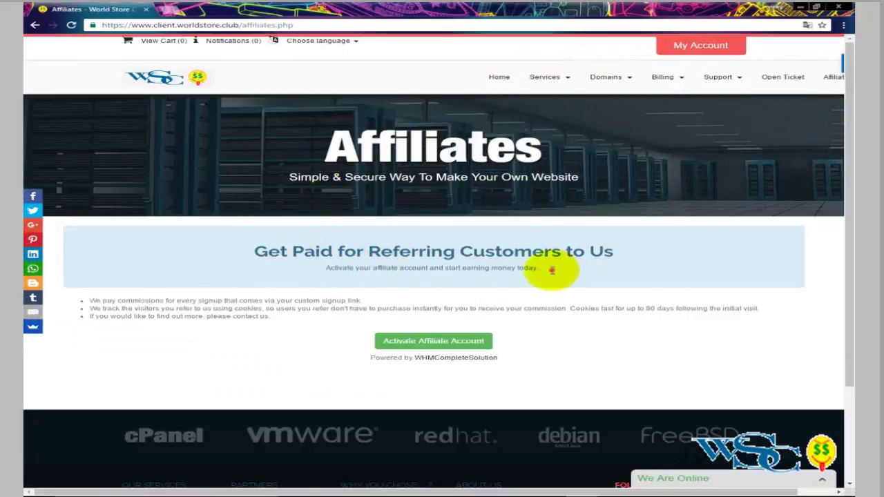
drag(551, 270, 254, 248)
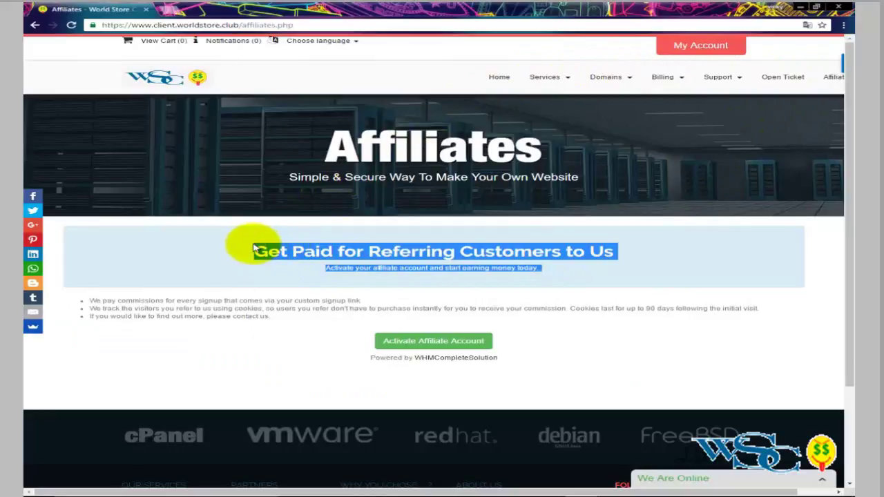
click(223, 250)
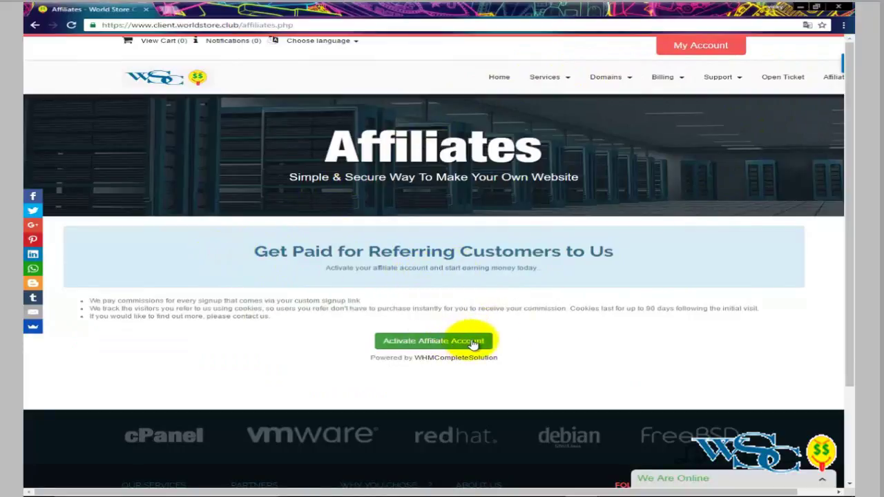
Activate the affiliate account and highlight the available commissions balance.
click(455, 341)
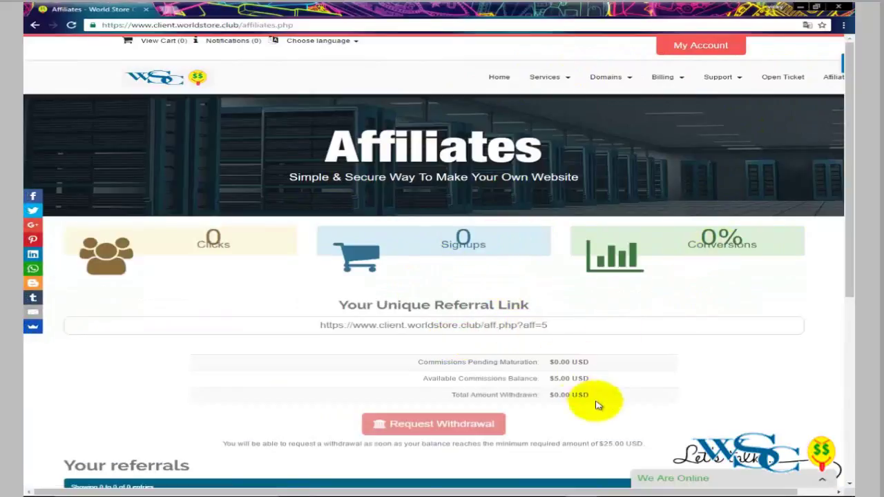
drag(591, 377, 558, 378)
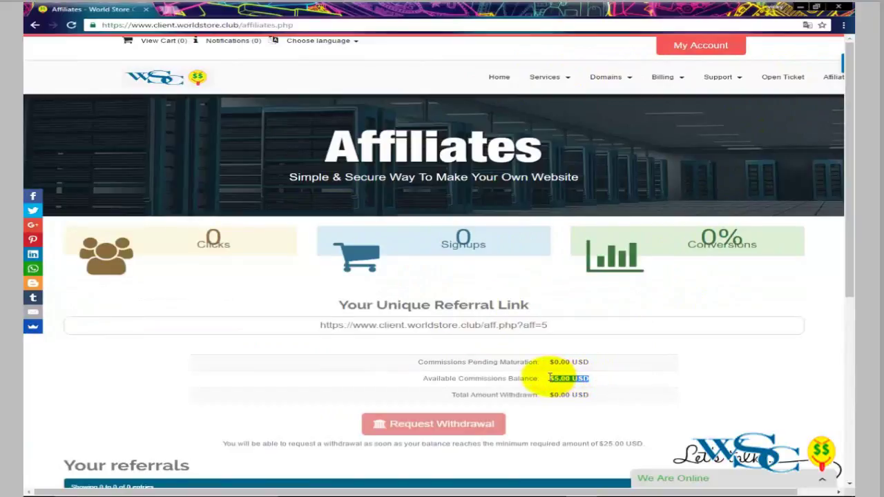